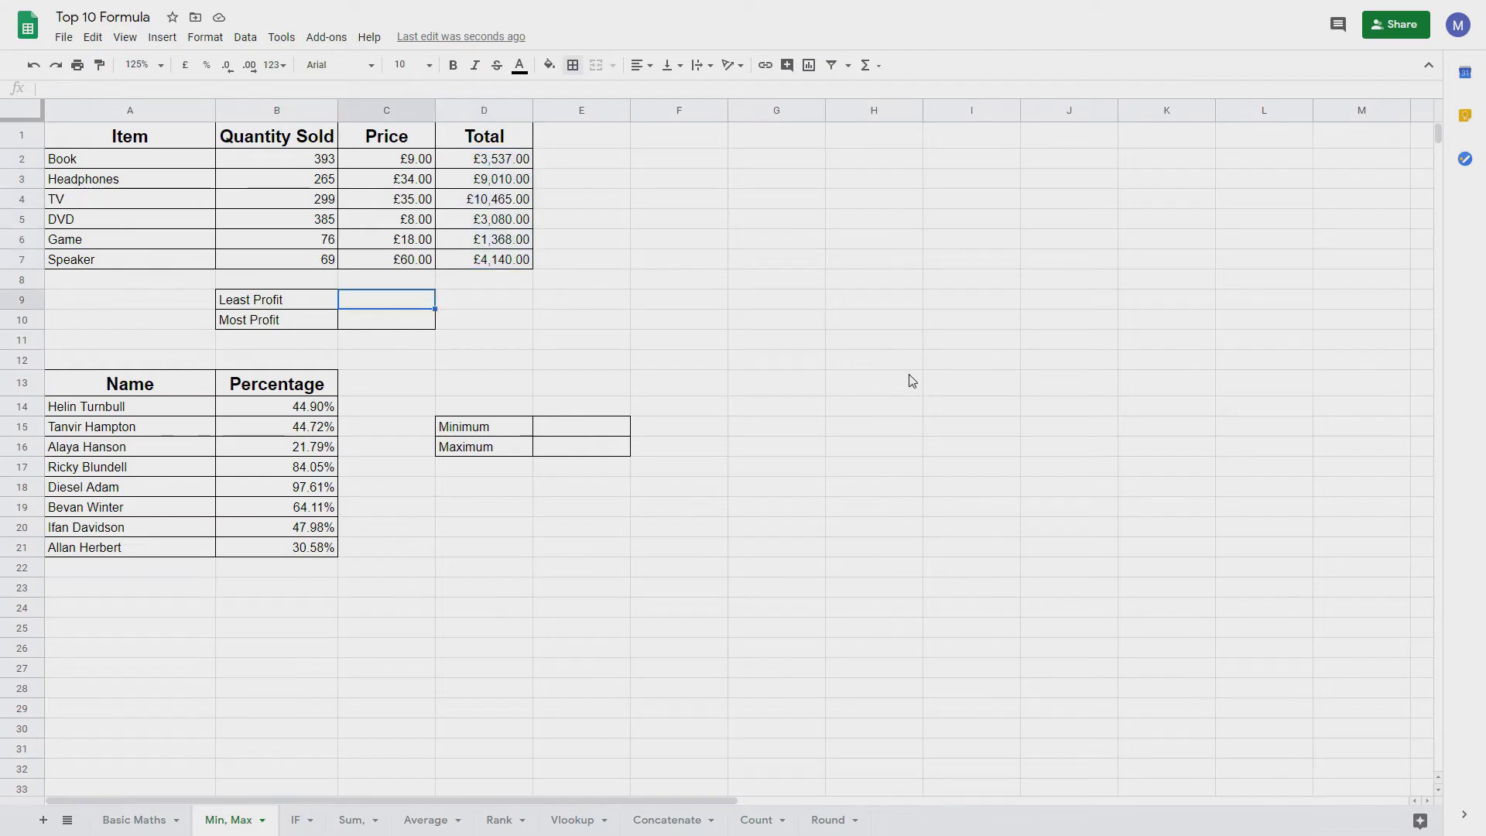
{"action": "type", "text": "=MIN"}
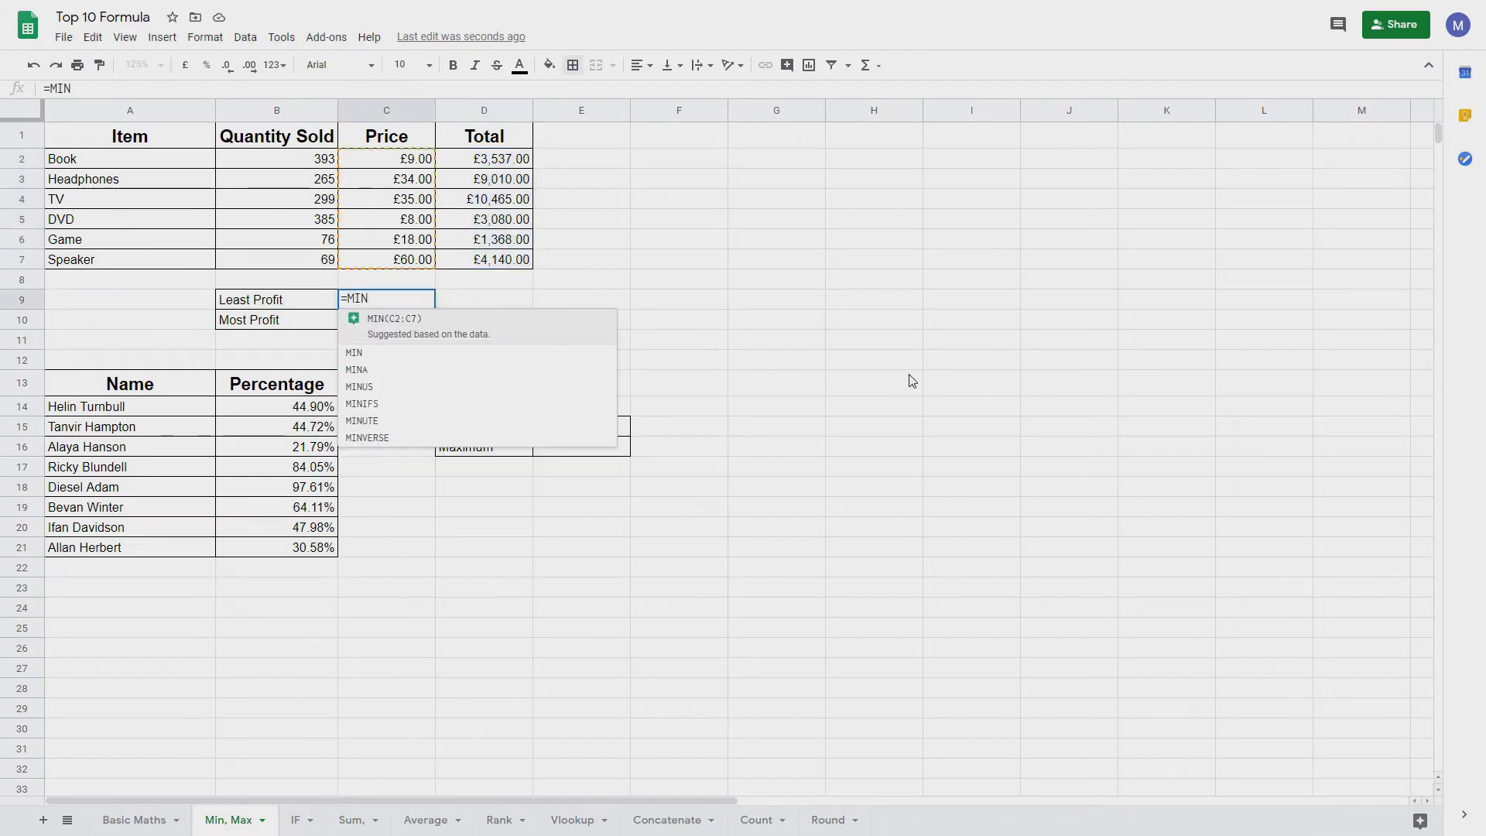
{"action": "type", "text": "("}
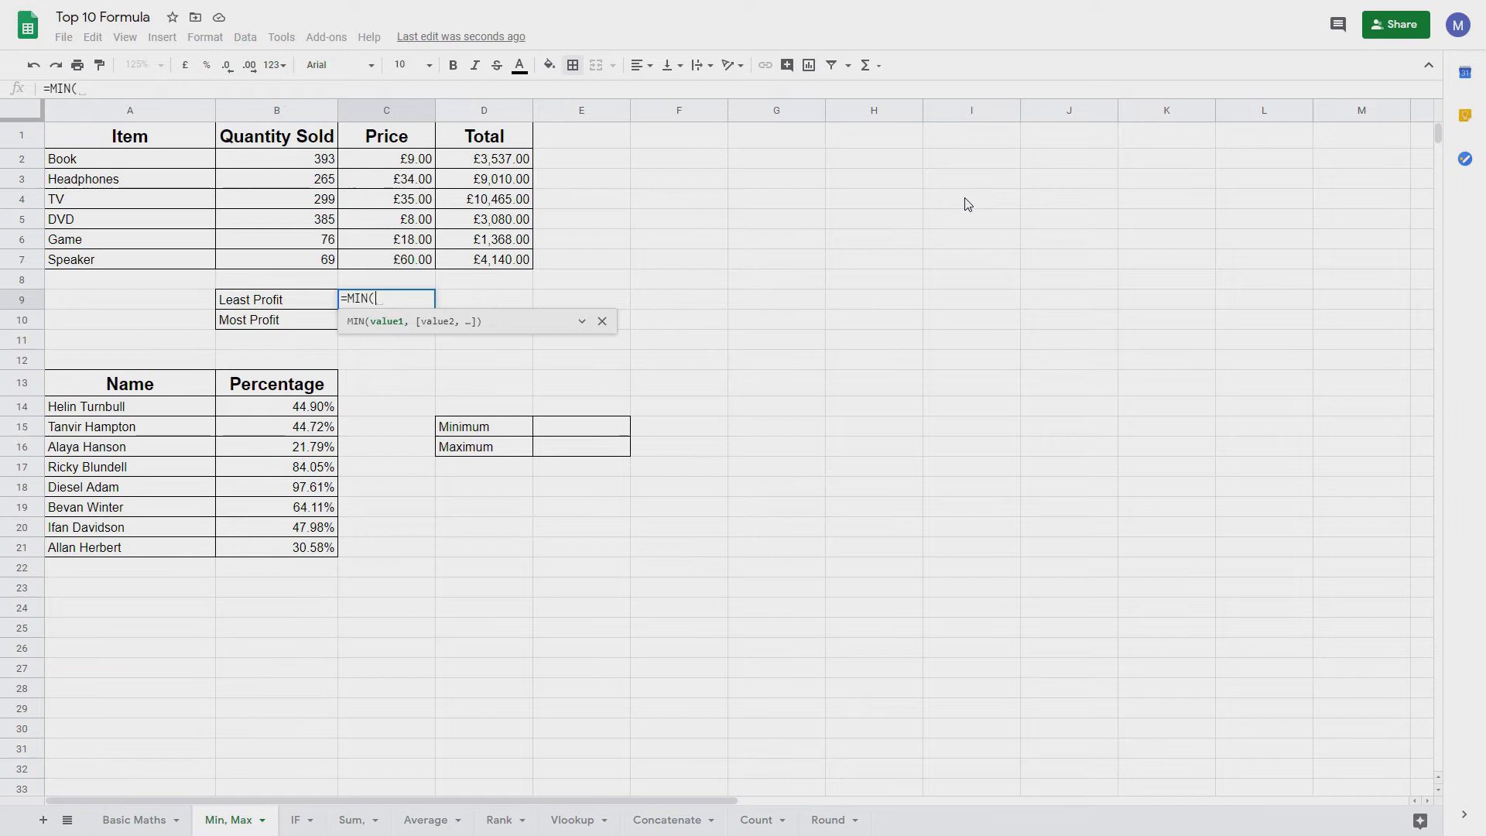
- Enter =MIN(D2:D7) in C9 so Least Profit shows £1,368.00
{"action": "key", "text": "Up"}
{"action": "key", "text": "shift+Down"}
{"action": "key", "text": "shift+Down"}
{"action": "key", "text": "shift+Down"}
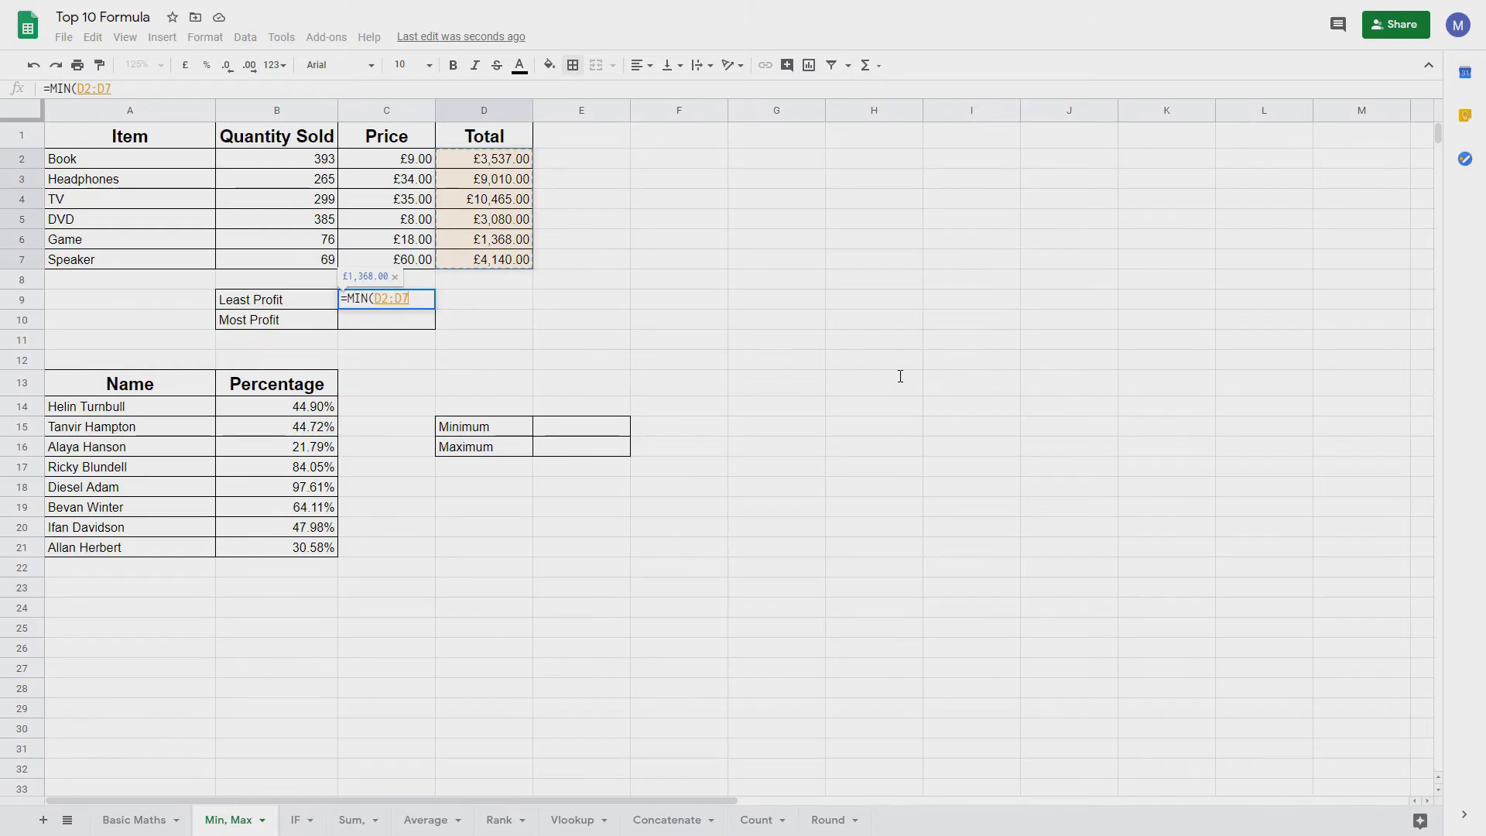
{"action": "type", "text": ")"}
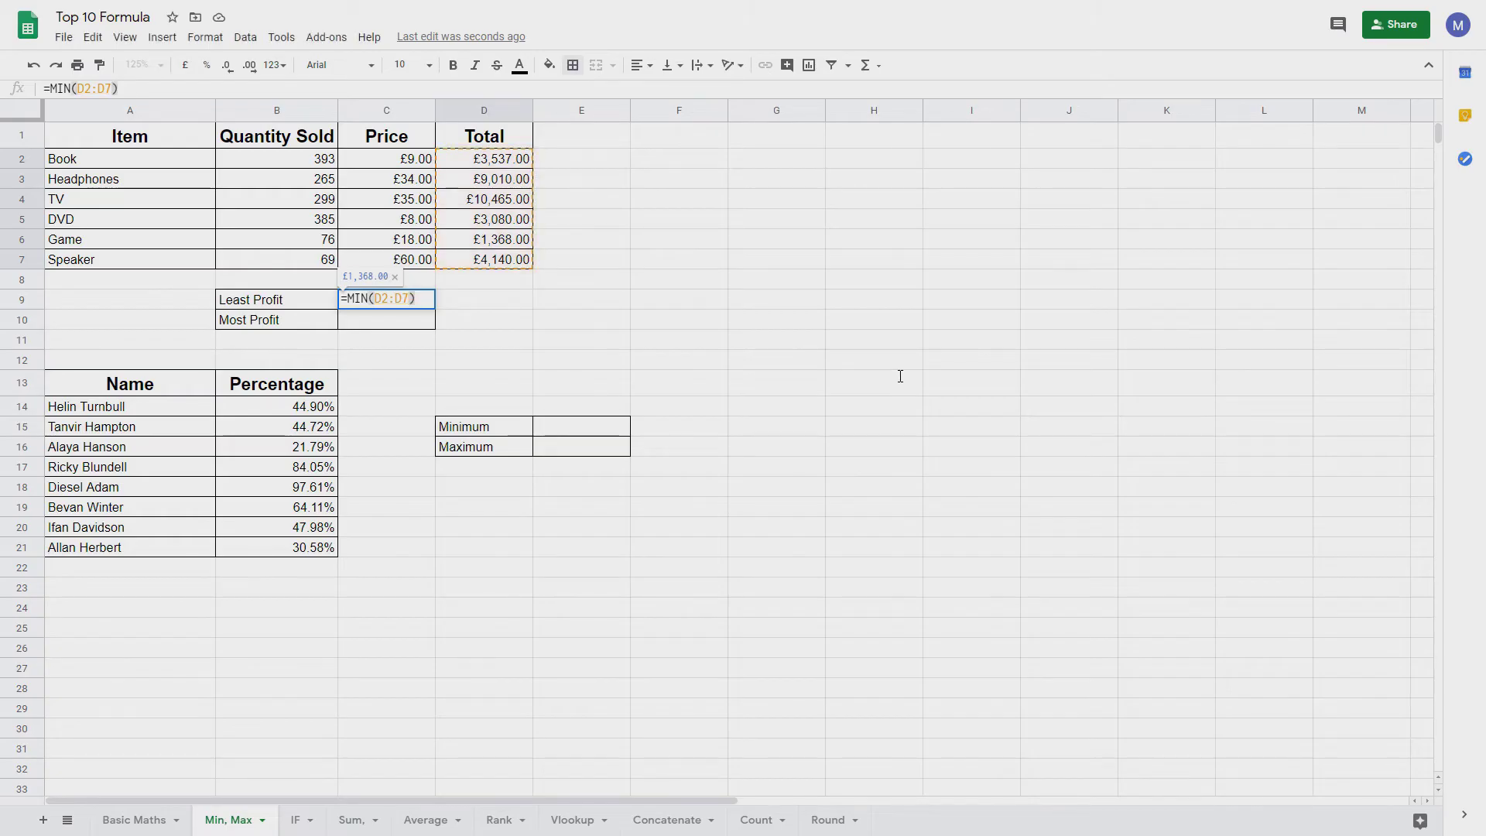
{"action": "key", "text": "Return"}
{"action": "key", "text": "Up"}
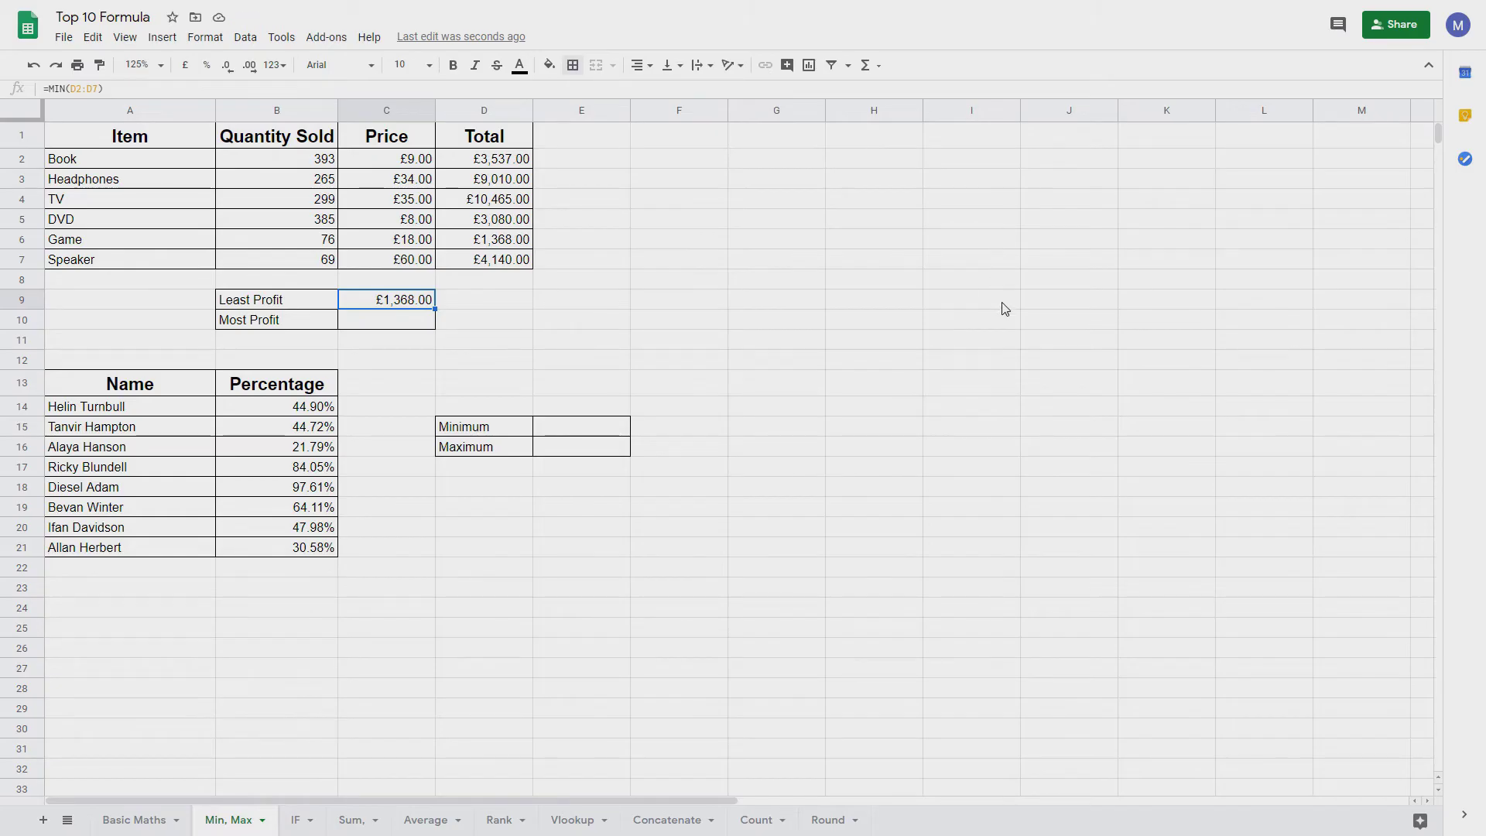
{"action": "key", "text": "Down"}
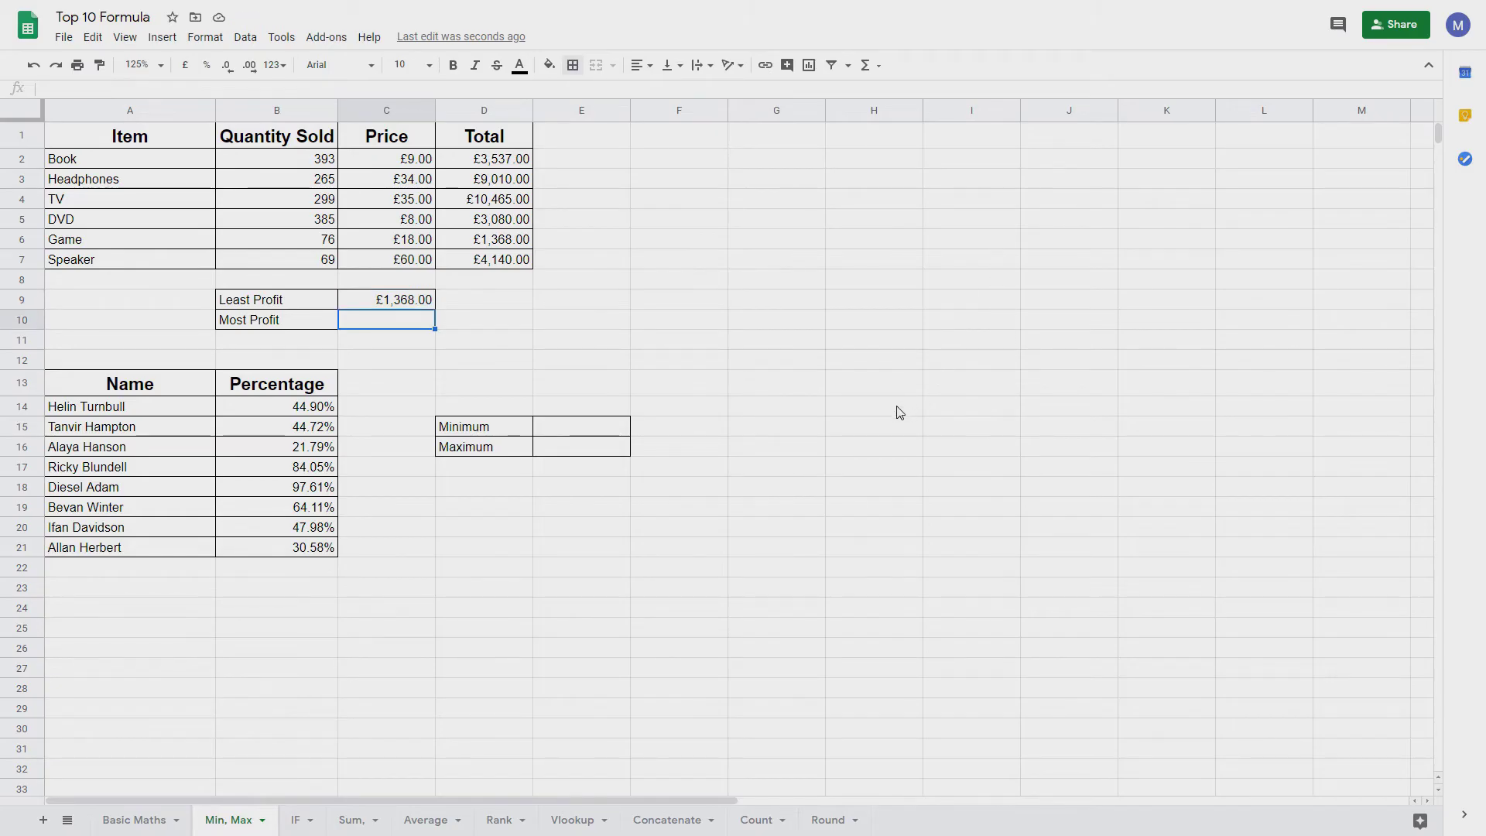
{"action": "type", "text": "="}
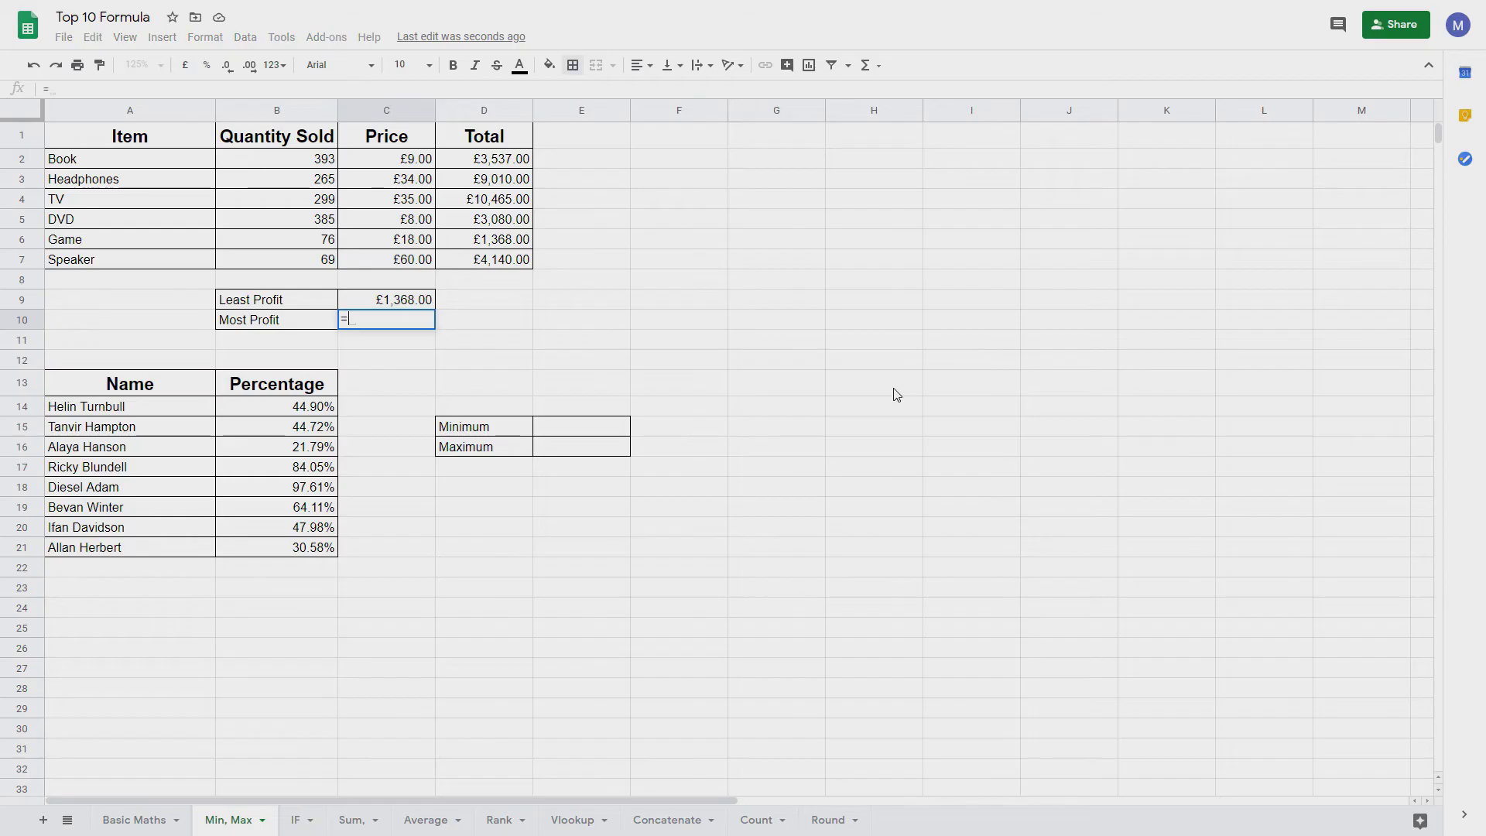
{"action": "type", "text": "M"}
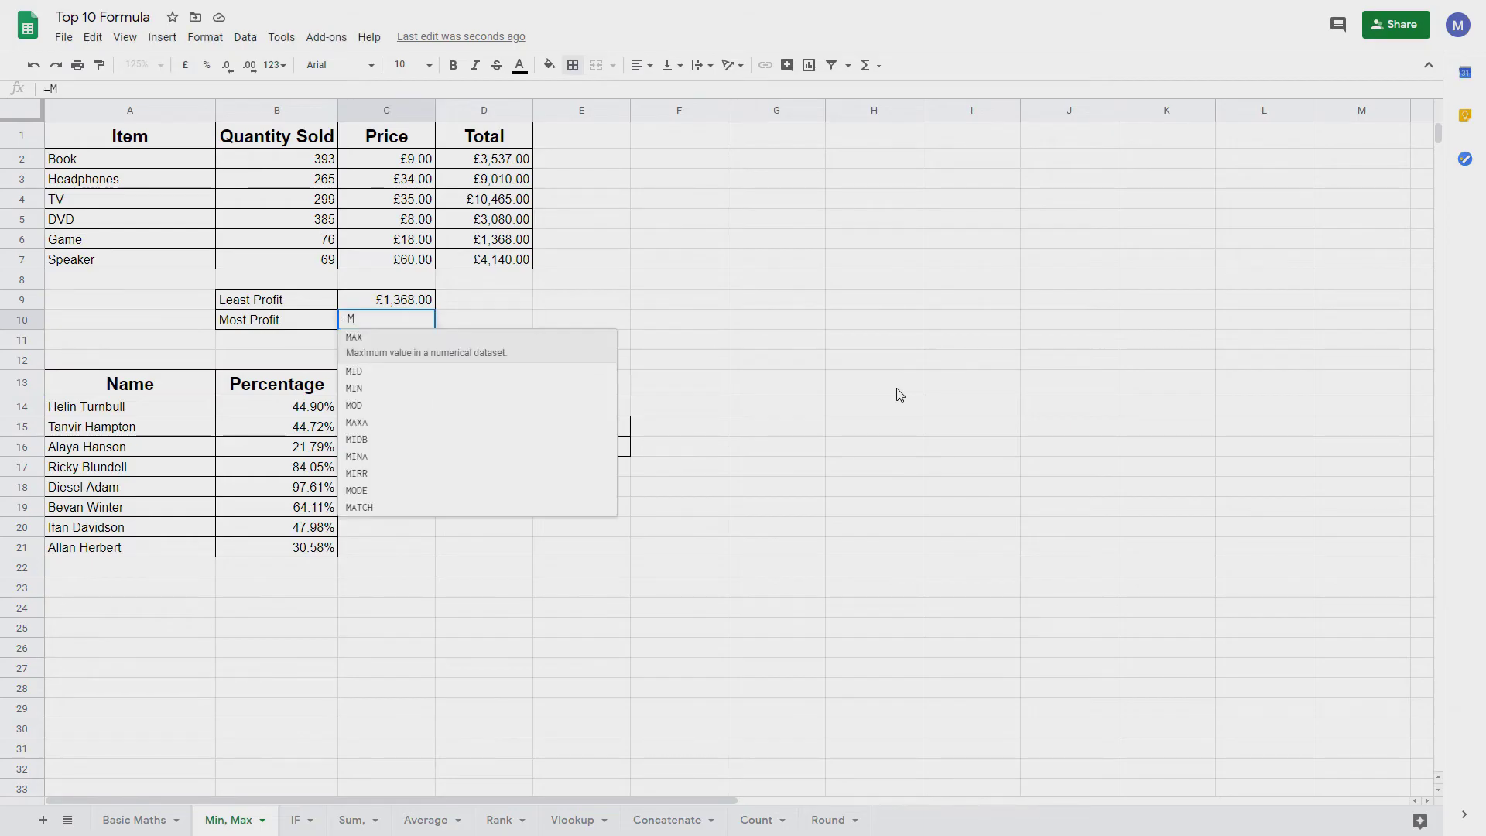
{"action": "type", "text": "AX("}
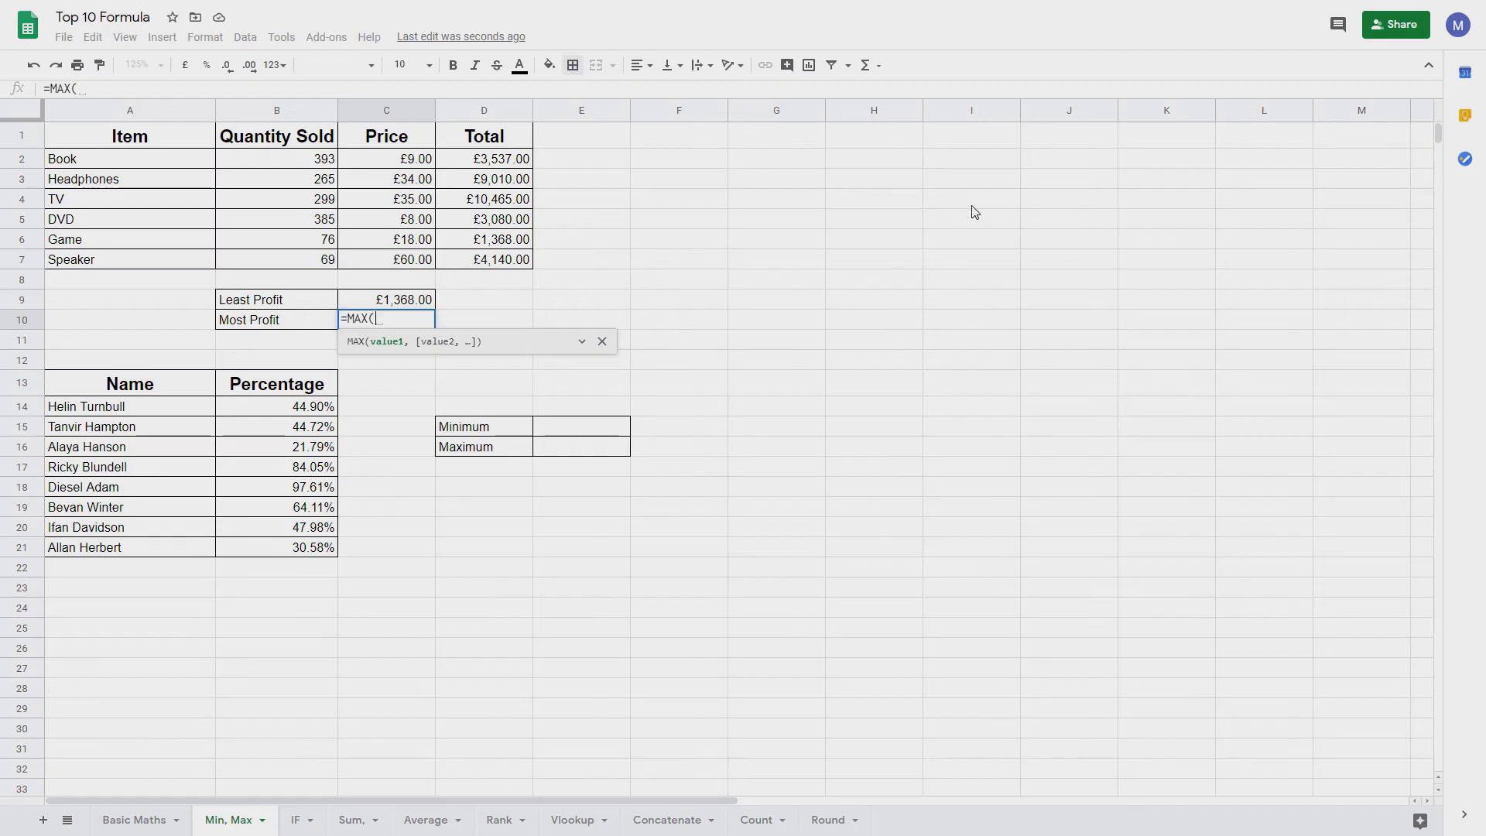
- Enter =MAX(D2:D7) in C10, showing £10,465.00
{"action": "key", "text": "Up"}
{"action": "key", "text": "shift+Down"}
{"action": "key", "text": "shift+Down"}
{"action": "key", "text": "shift+Down"}
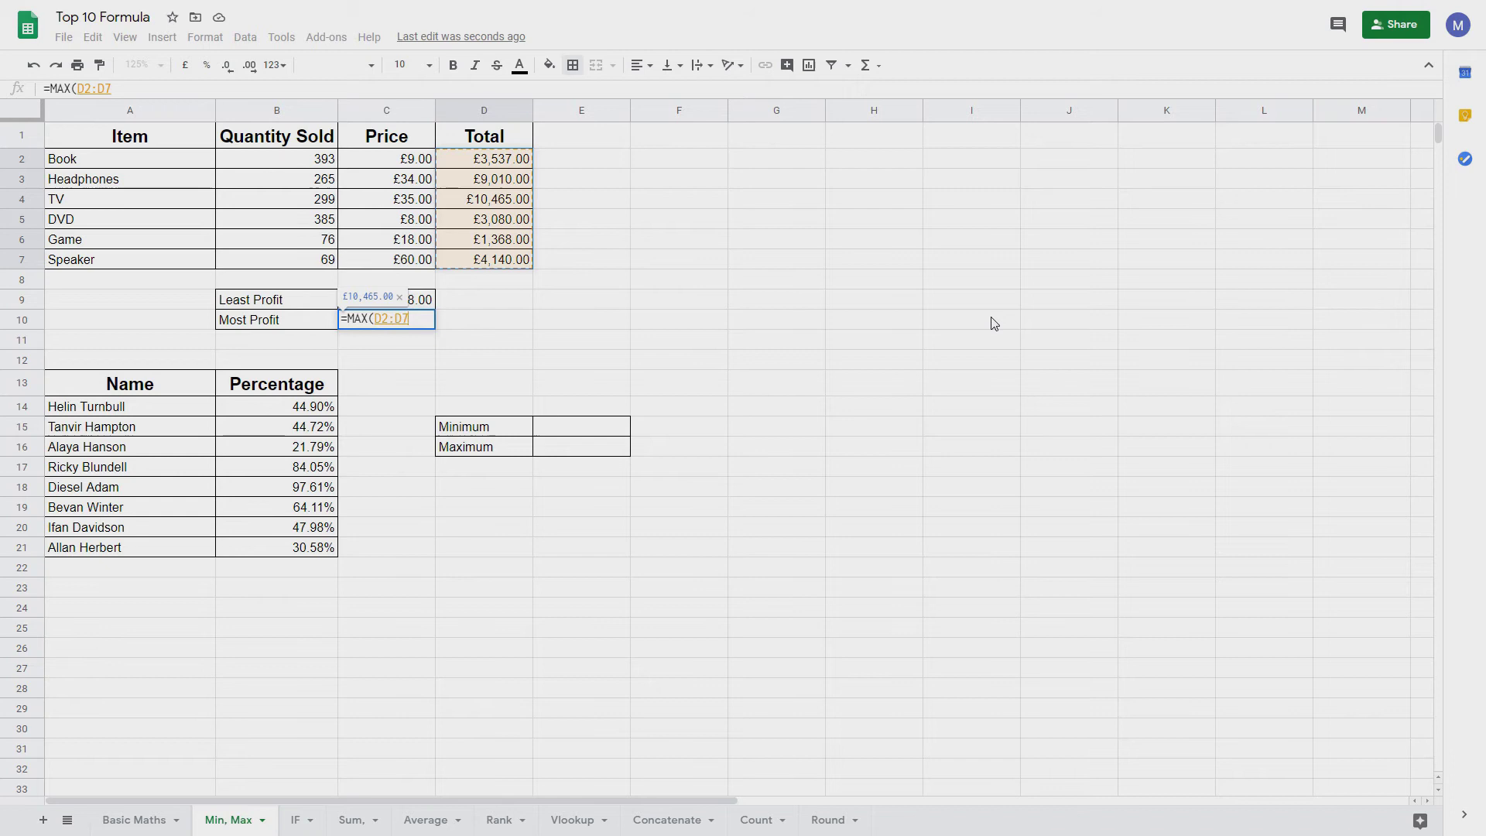
{"action": "type", "text": ")"}
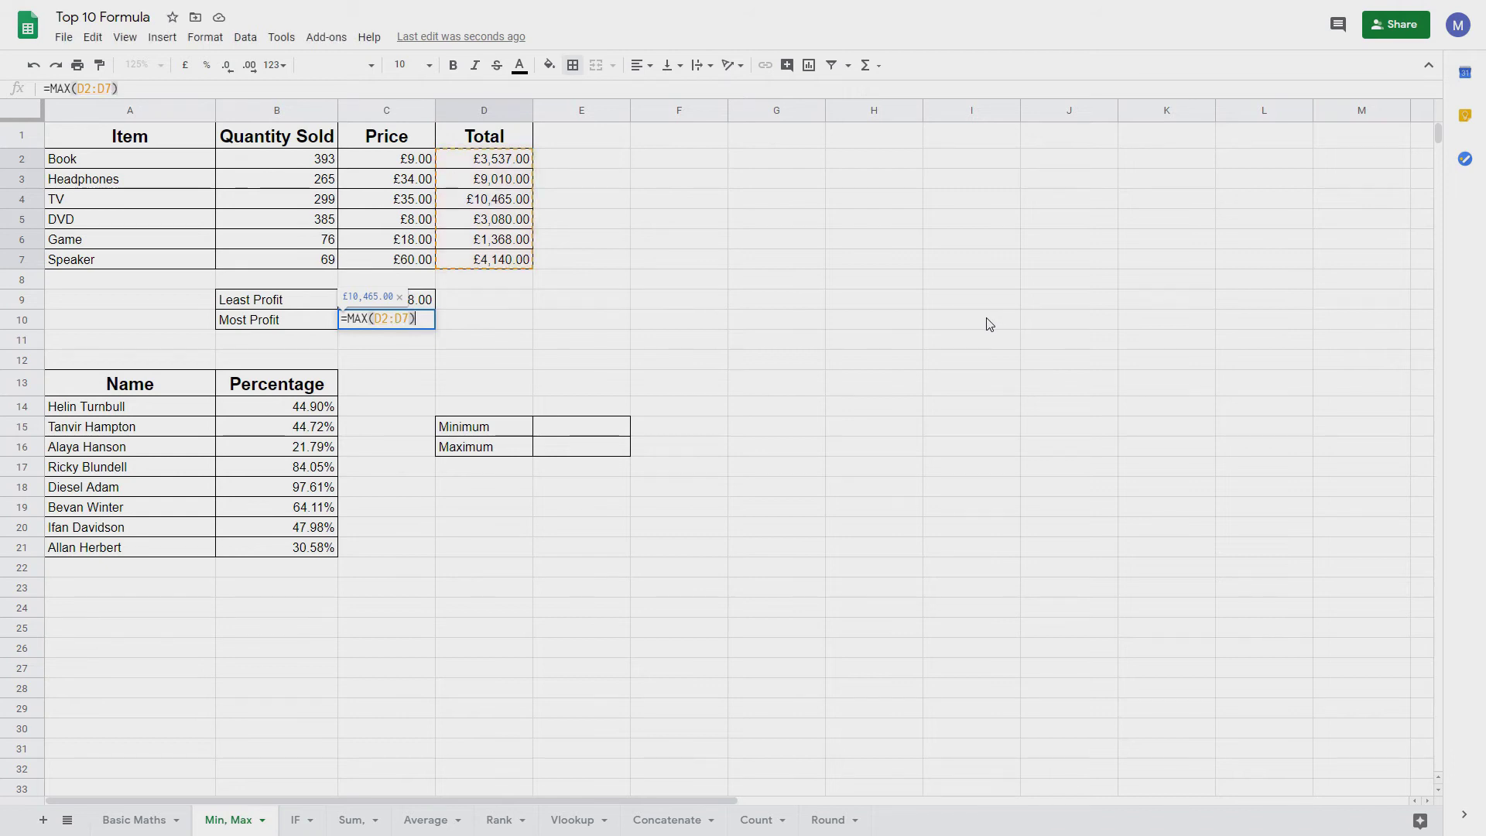
{"action": "key", "text": "Return"}
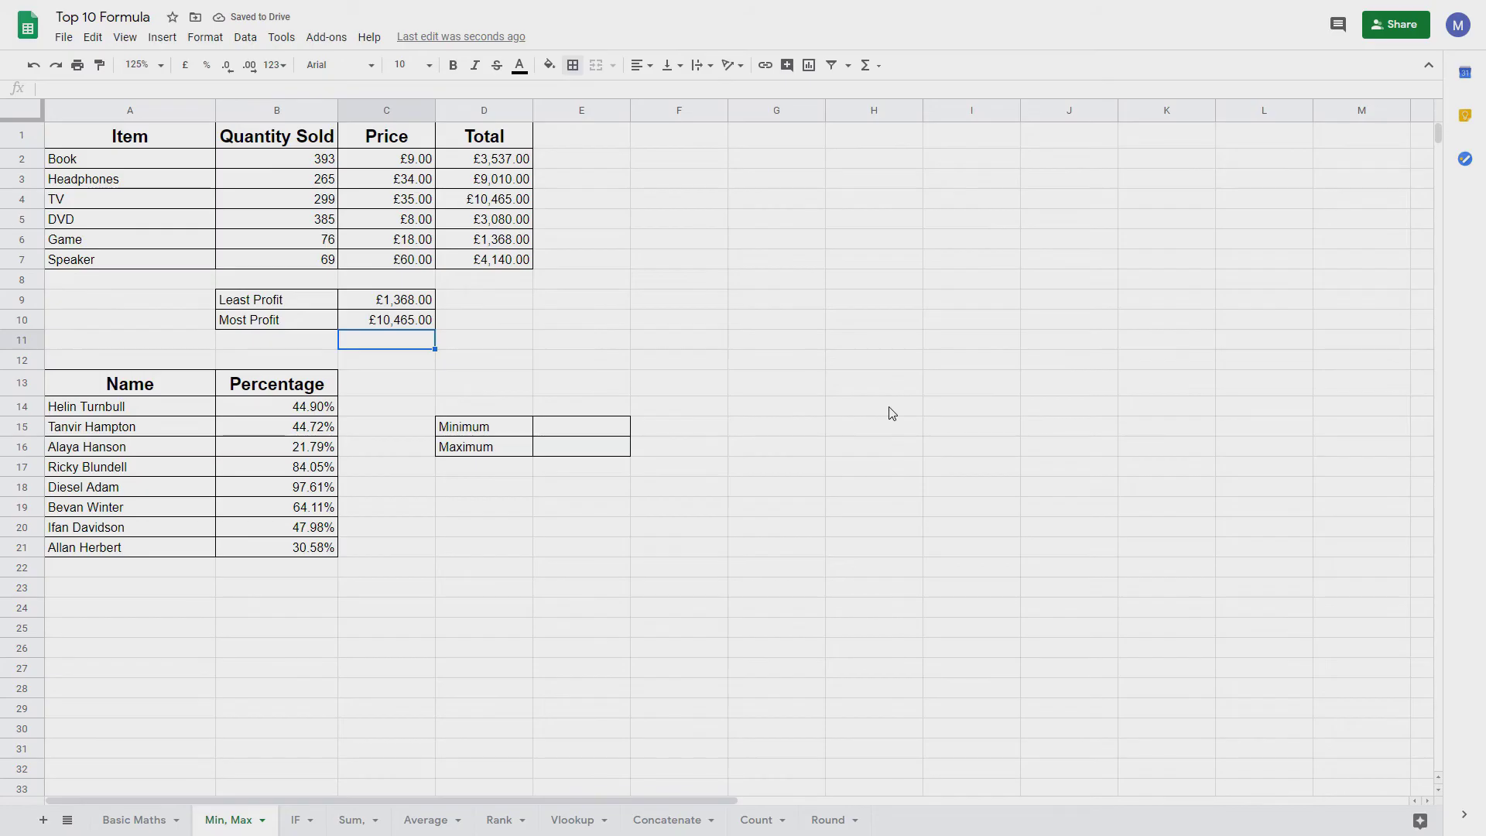
- Select the Total values in D2:D7
{"action": "key", "text": "ctrl+Up"}
{"action": "key", "text": "Right"}
{"action": "key", "text": "shift+Down"}
{"action": "key", "text": "shift+Down"}
{"action": "key", "text": "shift+Down"}
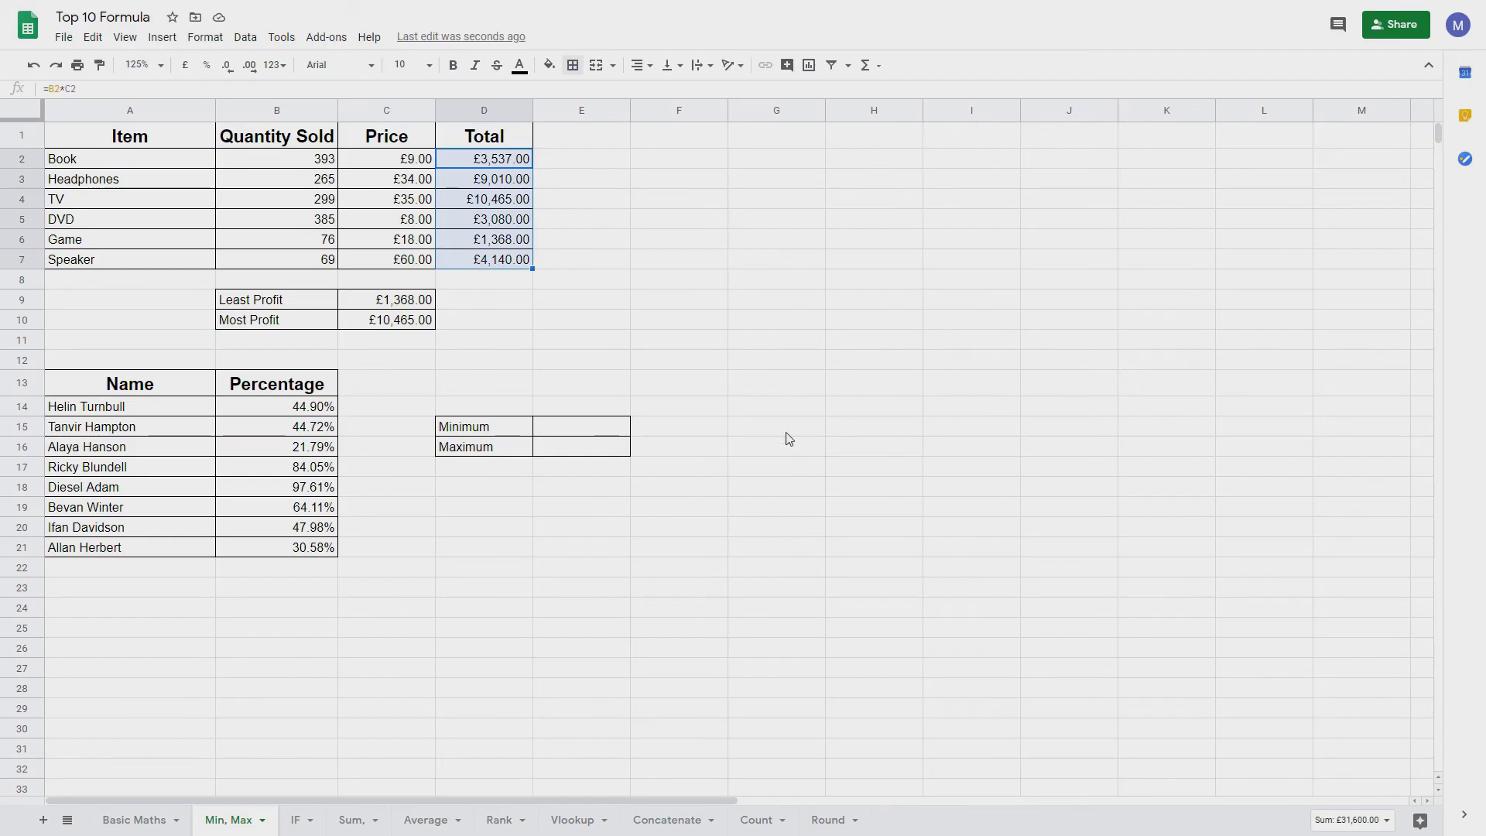
{"action": "key", "text": "ctrl+Down"}
{"action": "key", "text": "shift+Right"}
{"action": "key", "text": "shift+Right"}
{"action": "key", "text": "shift+Right"}
{"action": "key", "text": "shift+Down"}
{"action": "key", "text": "shift+Down"}
{"action": "key", "text": "shift+Down"}
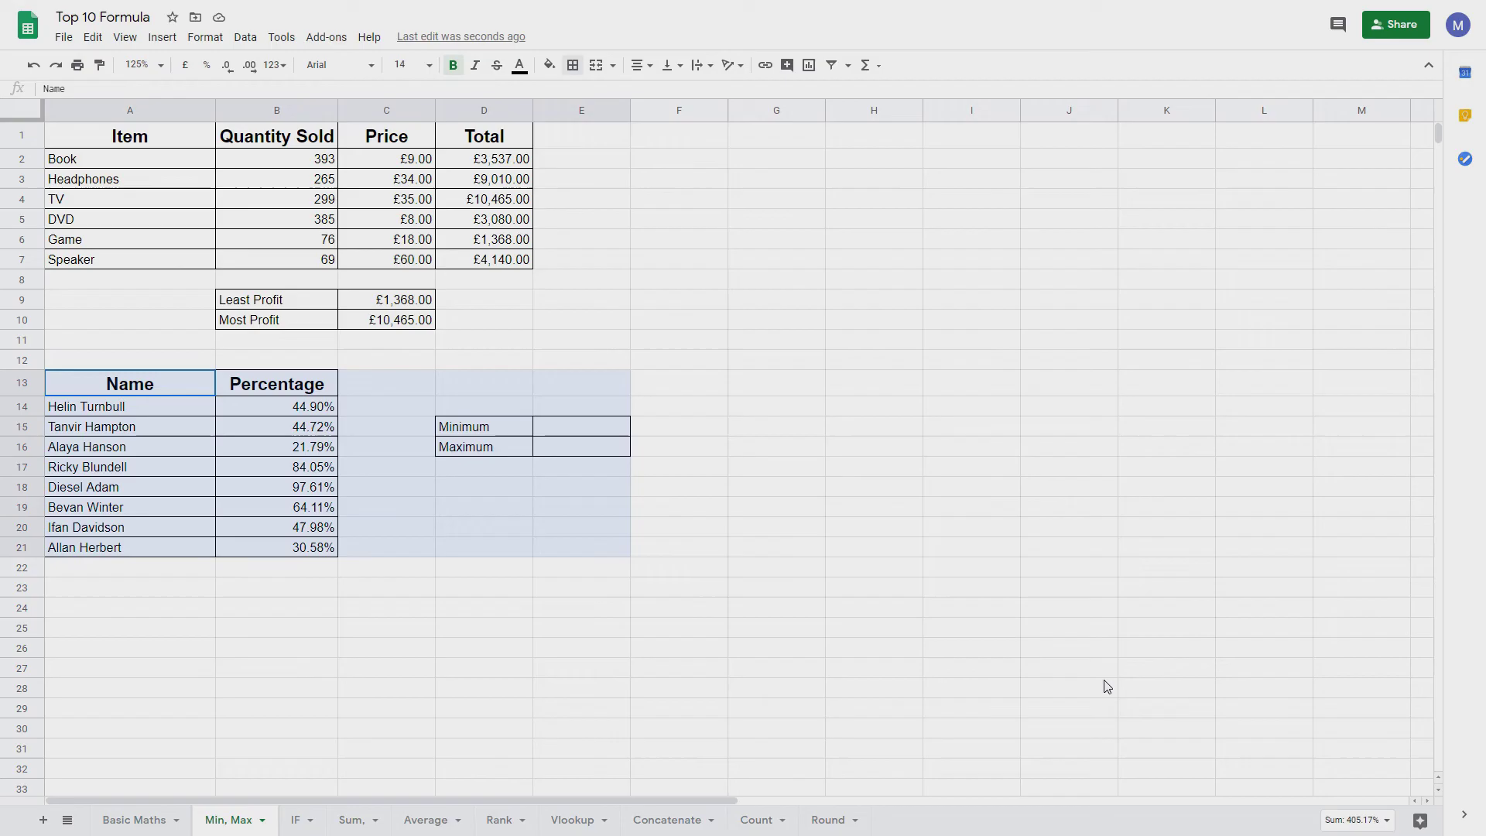
{"action": "left_click", "coordinate": [581, 526]}
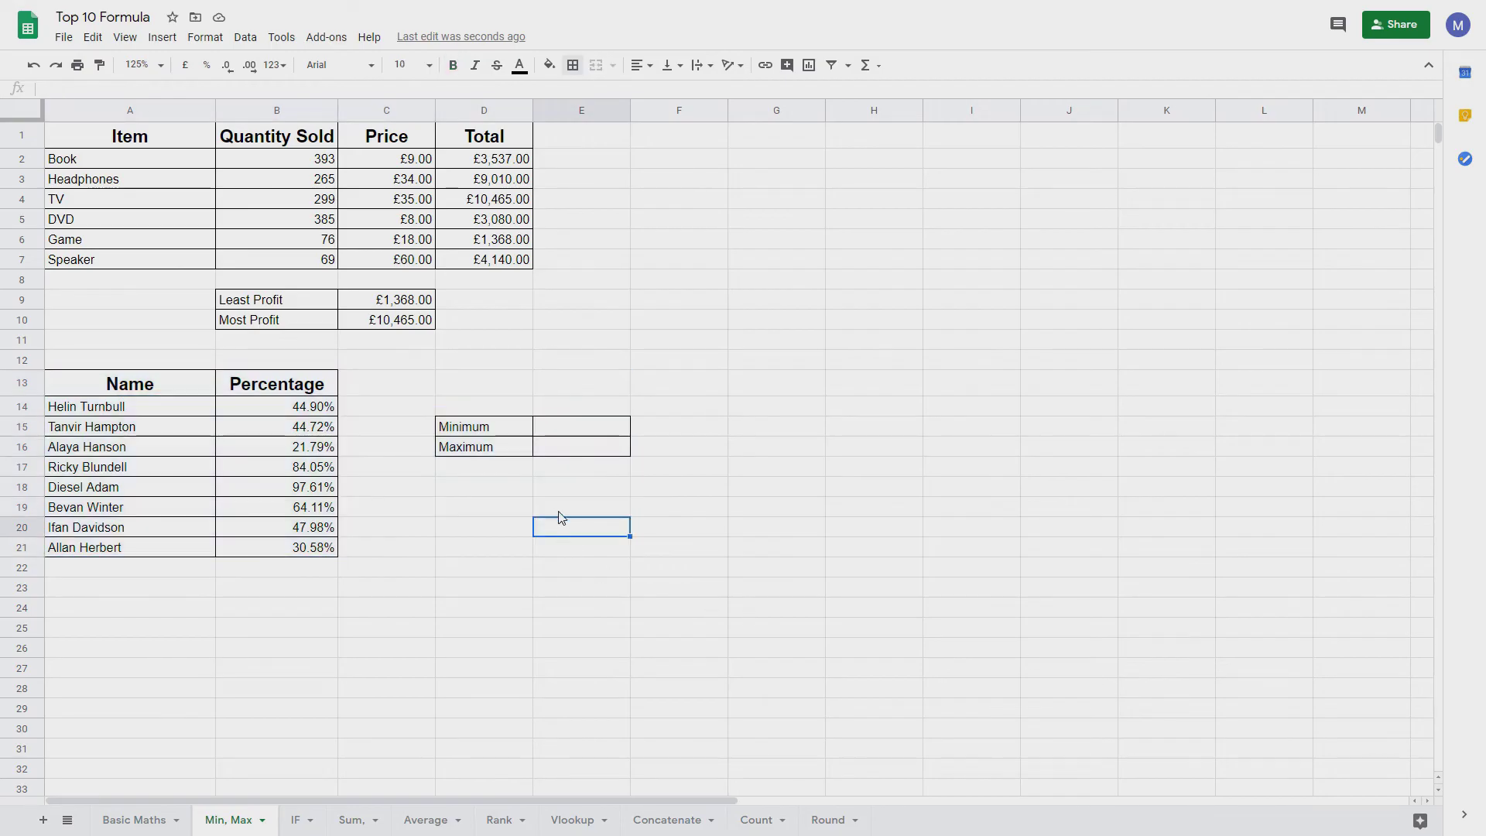
{"action": "key", "text": "shift+Down"}
{"action": "key", "text": "shift+Down"}
{"action": "key", "text": "shift+Down"}
{"action": "key", "text": "shift+Down"}
{"action": "key", "text": "shift+Down"}
{"action": "key", "text": "shift+Down"}
{"action": "key", "text": "shift+Down"}
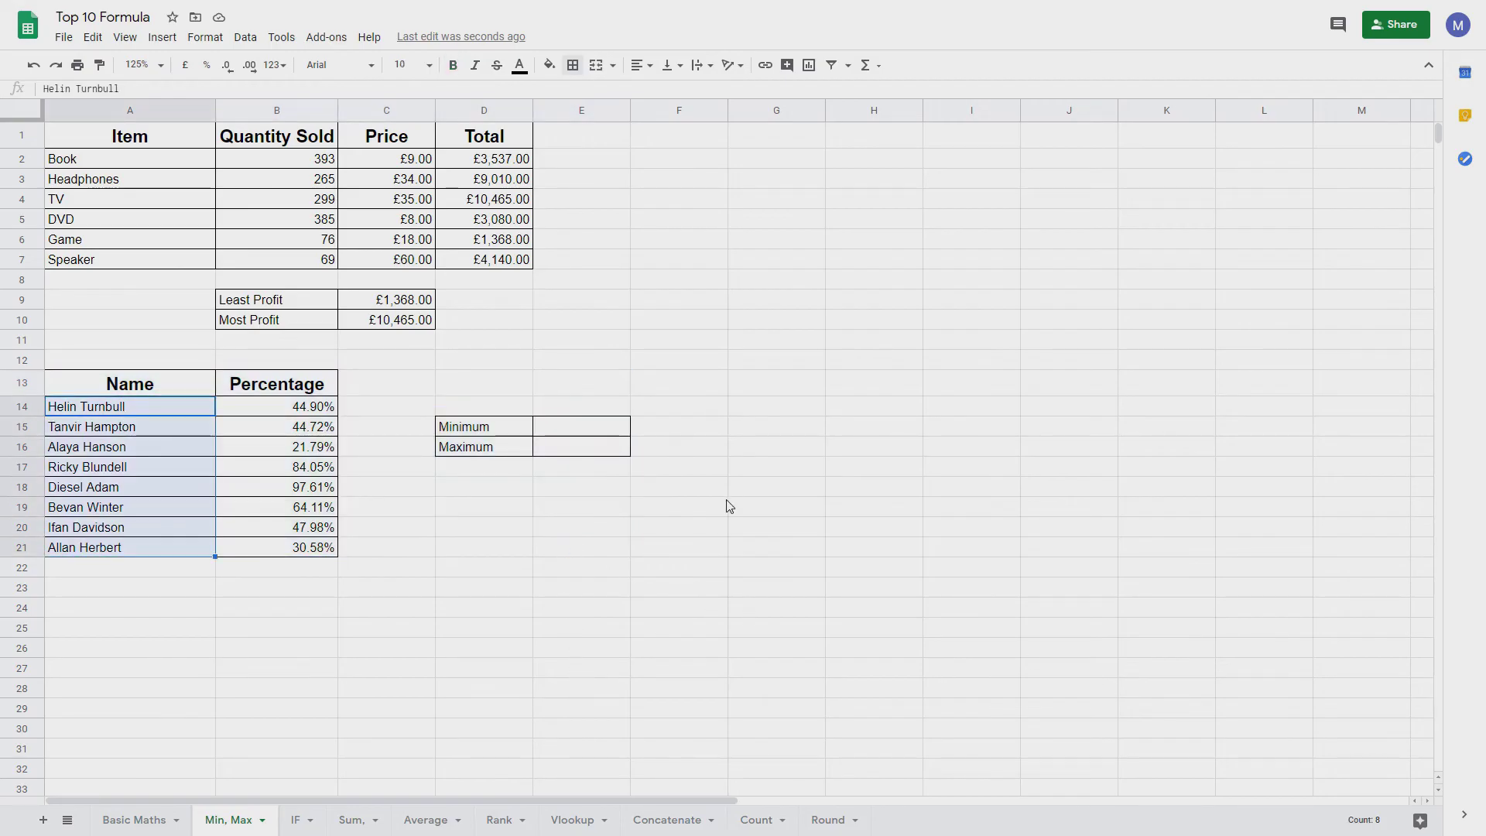
{"action": "key", "text": "Tab"}
{"action": "key", "text": "ctrl+Up"}
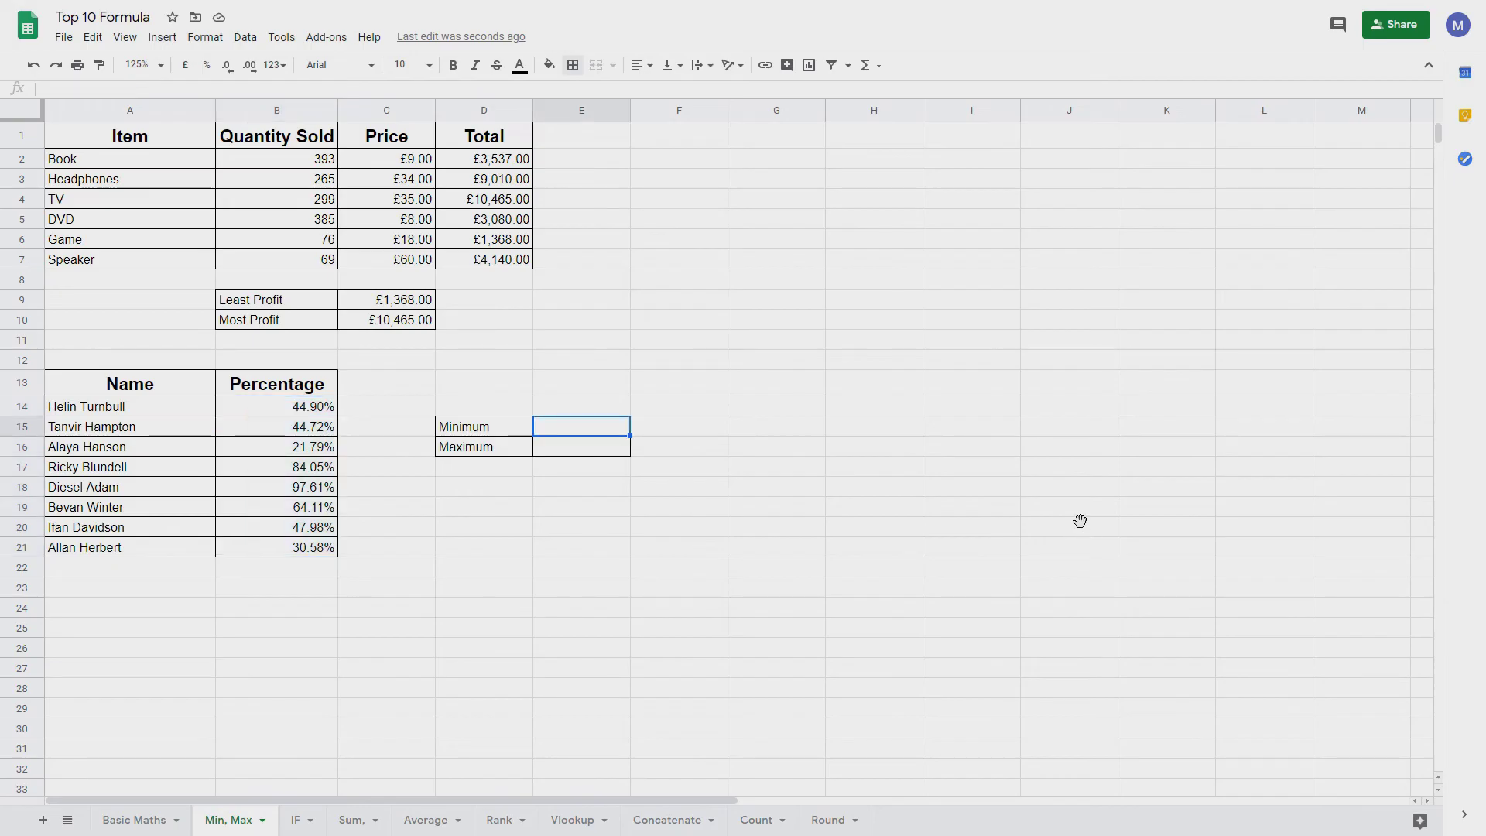
{"action": "type", "text": "=MIN("}
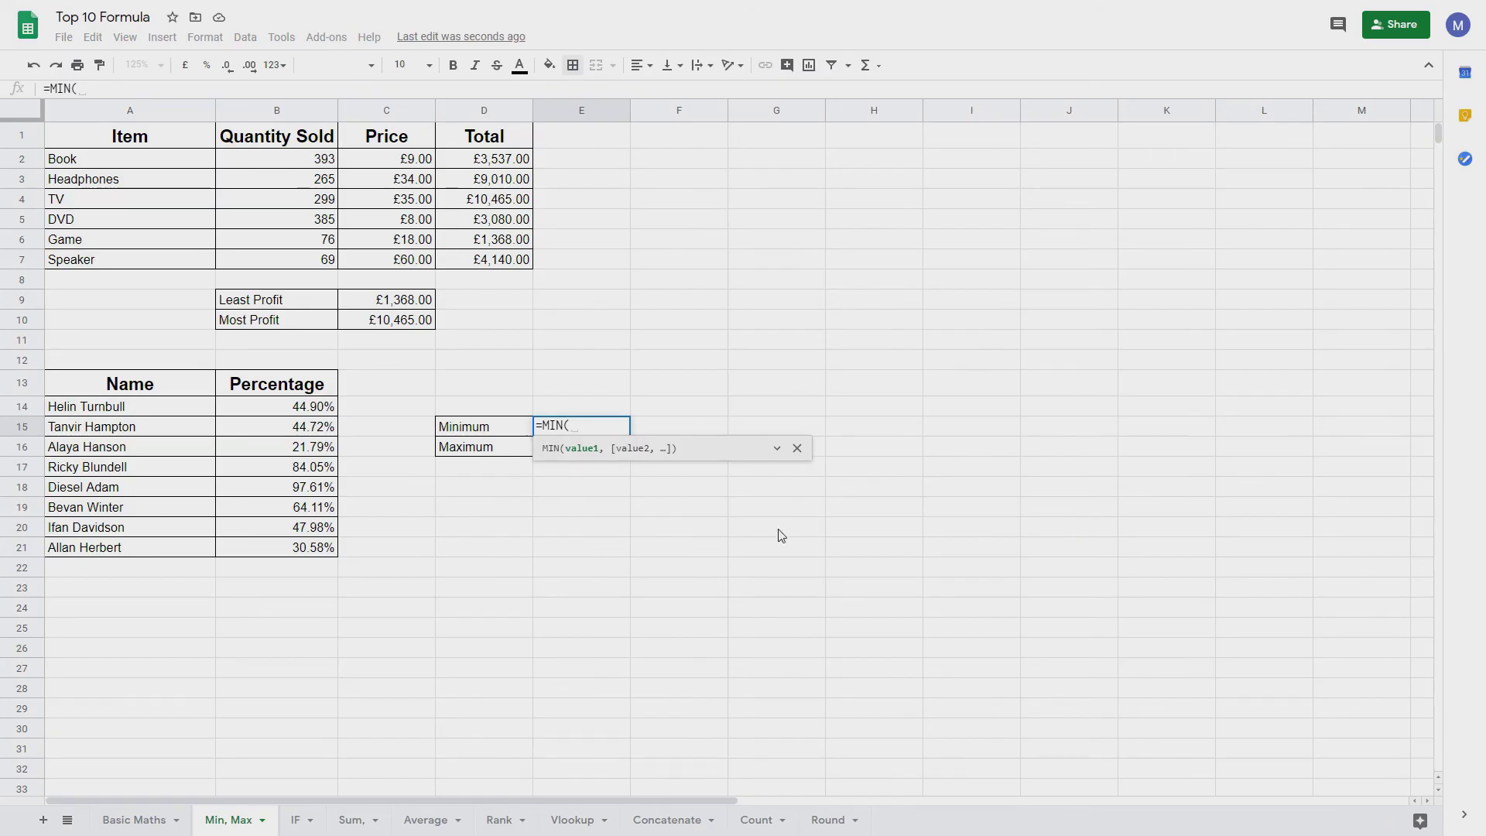
{"action": "type", "text": "B14"}
- Enter =MIN(B14:B21) in E15 so Minimum shows 21.79%
{"action": "key", "text": "shift+Down"}
{"action": "key", "text": "shift+Down"}
{"action": "key", "text": "shift+Down"}
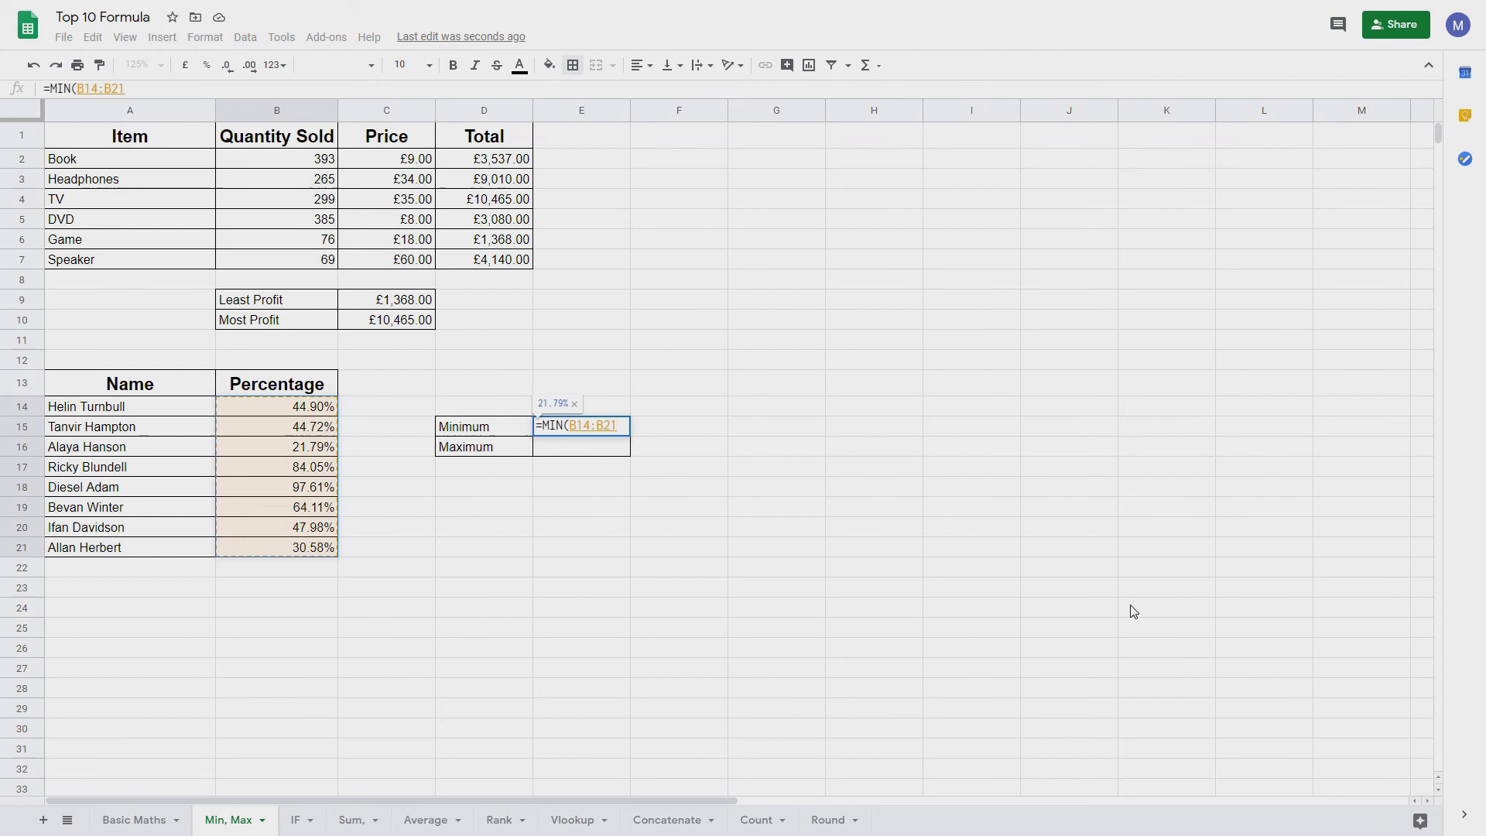
{"action": "type", "text": ")"}
{"action": "key", "text": "Return"}
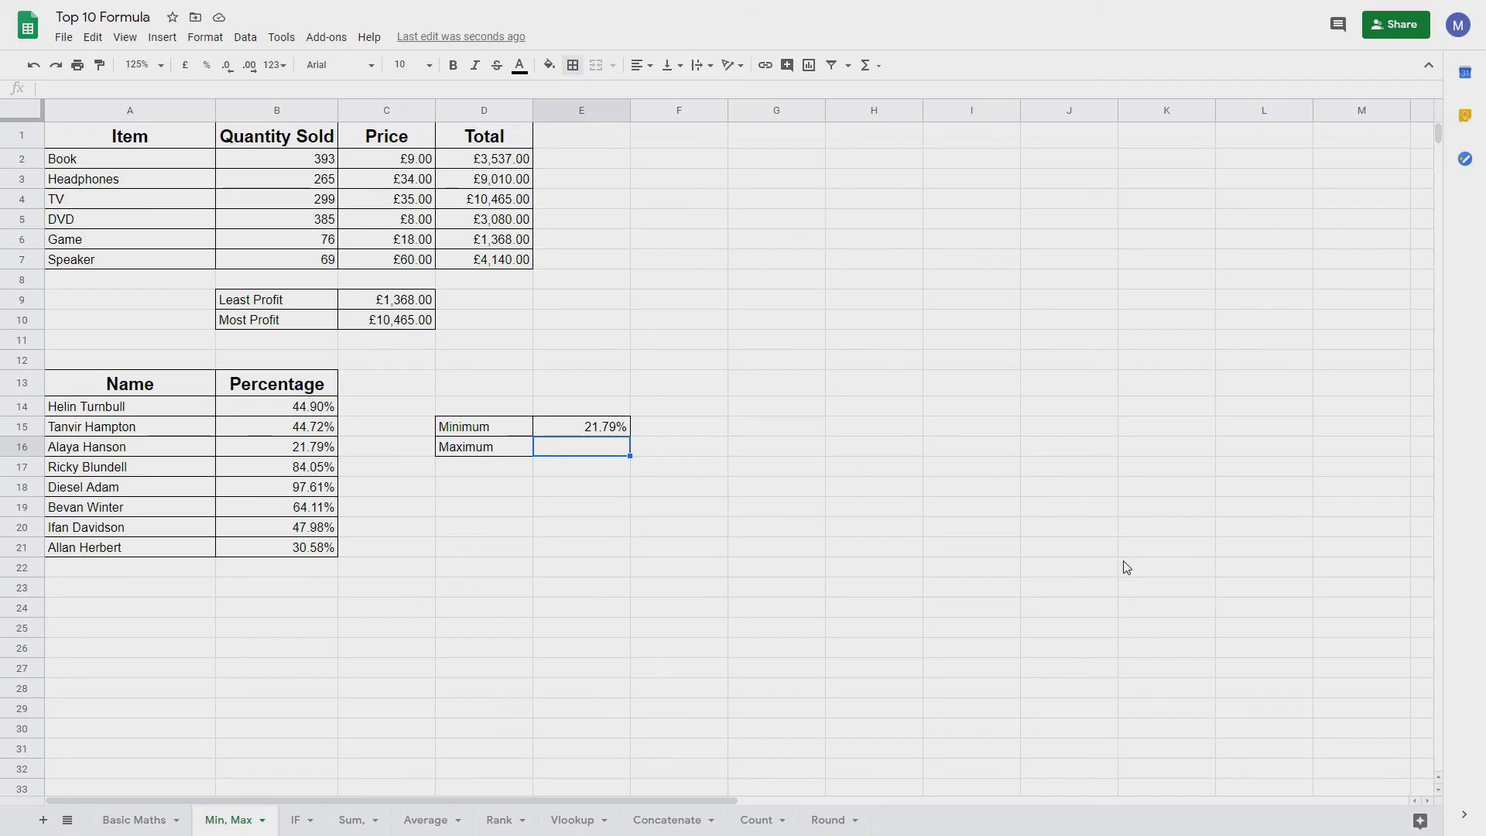
{"action": "type", "text": "="}
{"action": "type", "text": "MAX("}
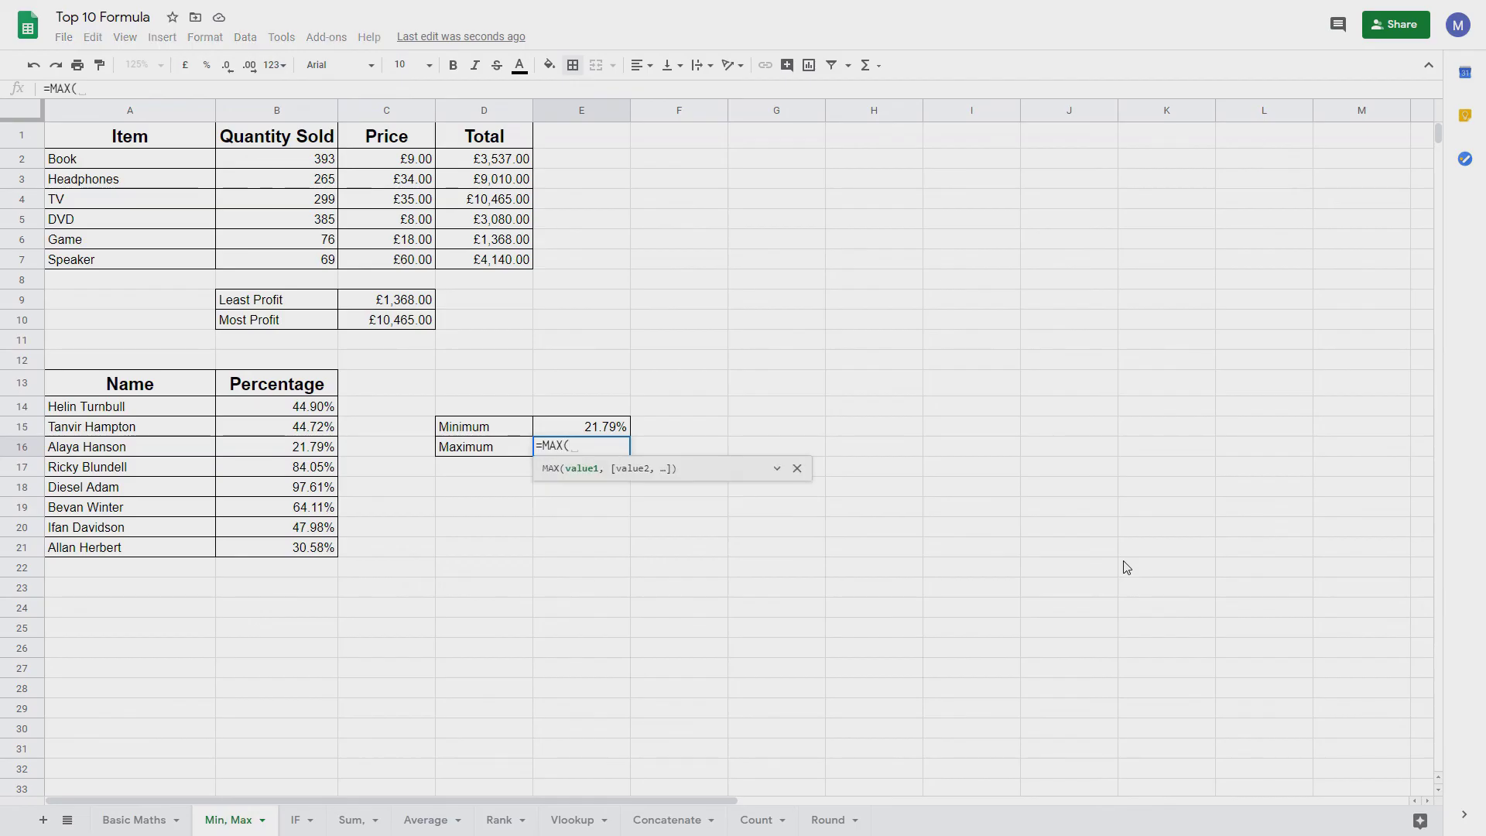
- Enter =MAX(B14:B21) in E16 so Maximum shows 97.61%
{"action": "key", "text": "ctrl+shift+Down"}
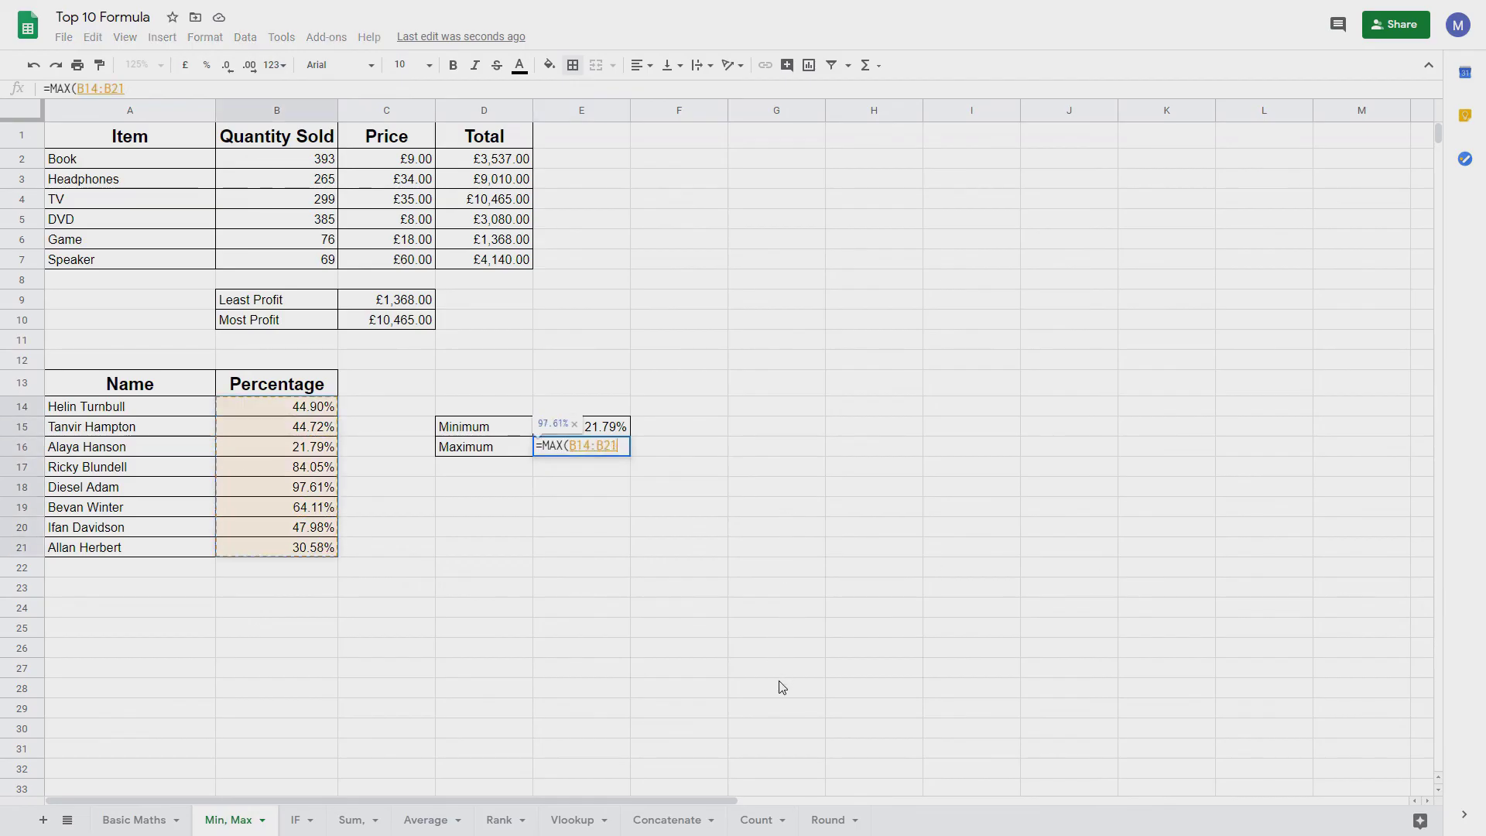
{"action": "key", "text": "Return"}
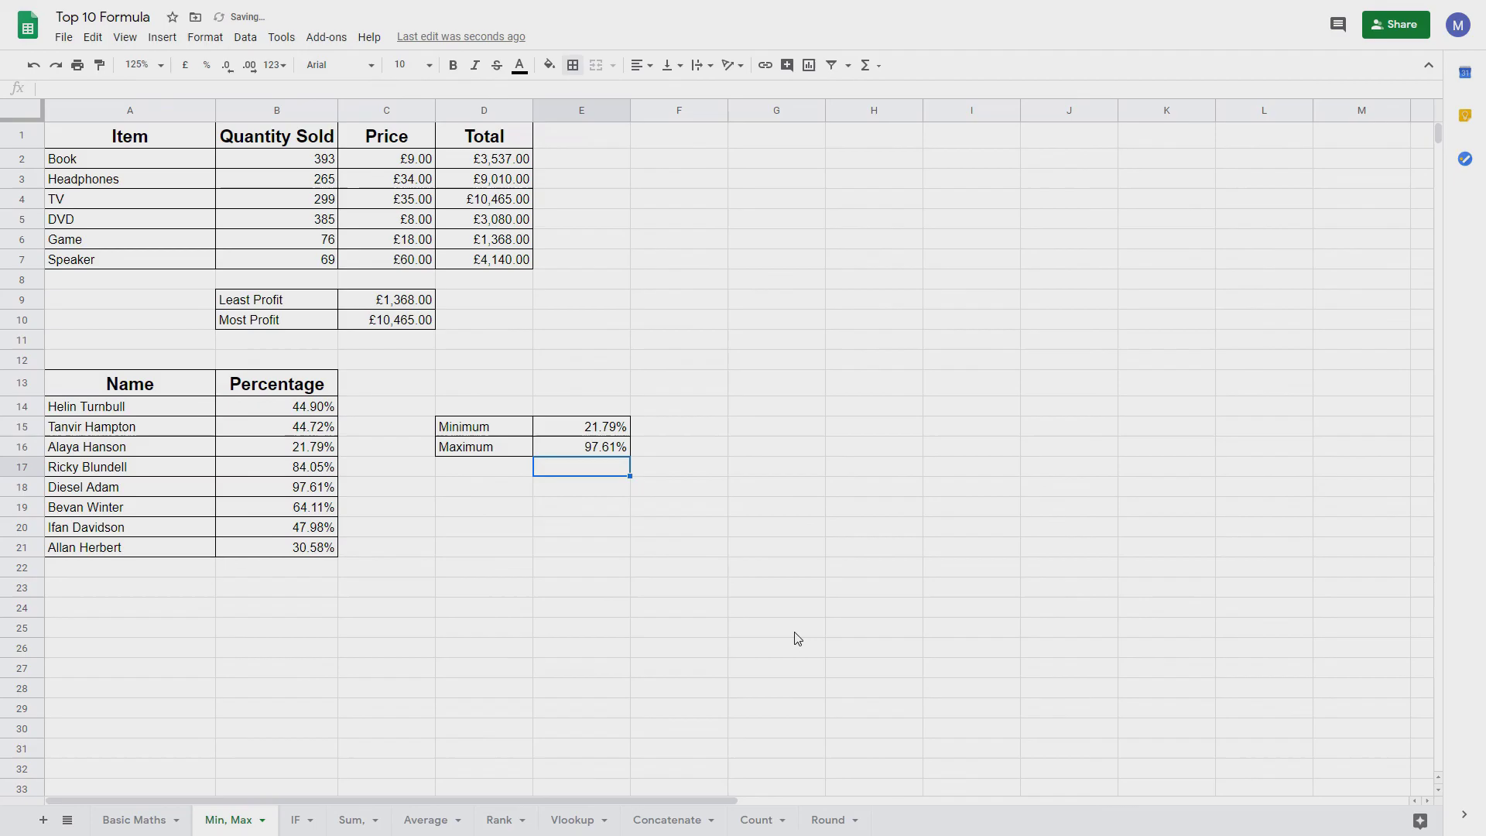